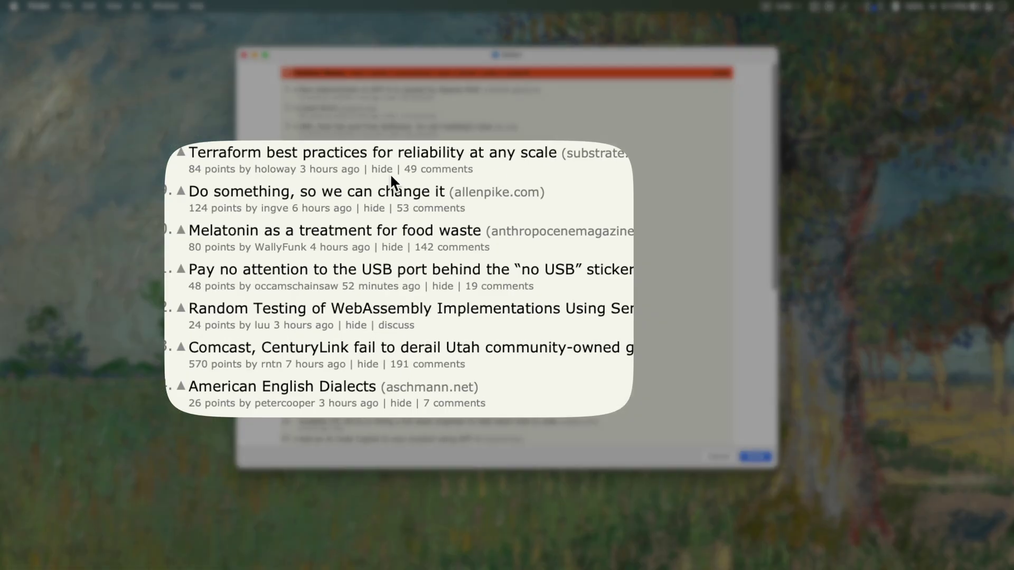
# - Copy the link to the 'Do something, so we can change it' story and close the web page
pyautogui.rightClick(380, 192)
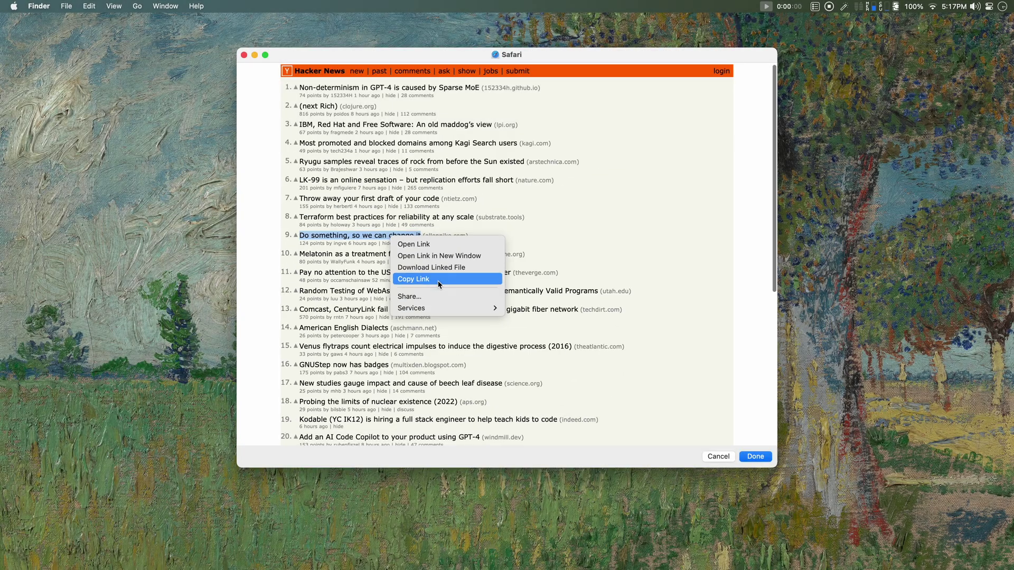
pyautogui.click(479, 284)
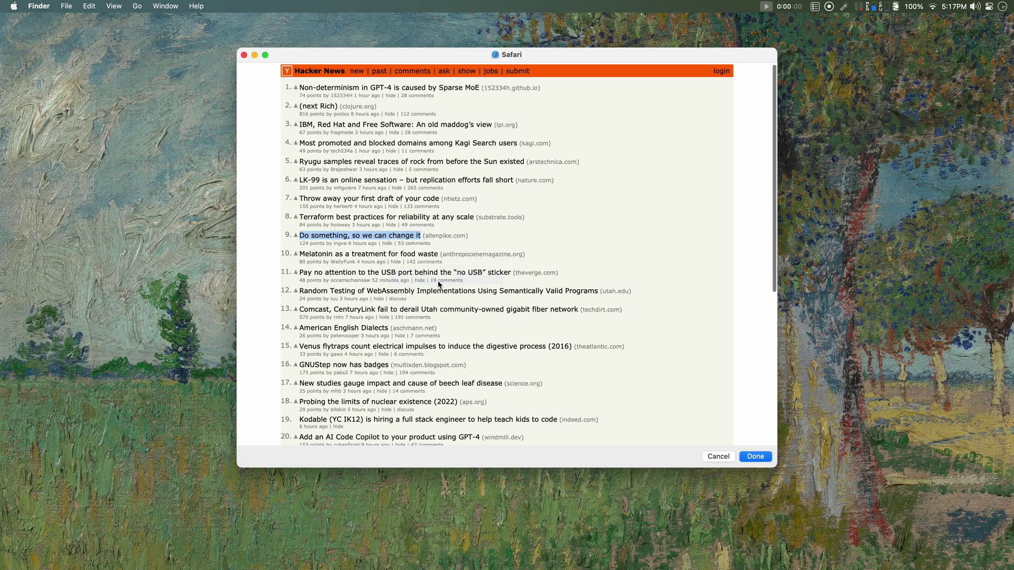
pyautogui.click(754, 457)
# - Send a request for a brief summary of the pasted allenpike.com URL using the web command
pyautogui.write('Please give me a brief summary of ')
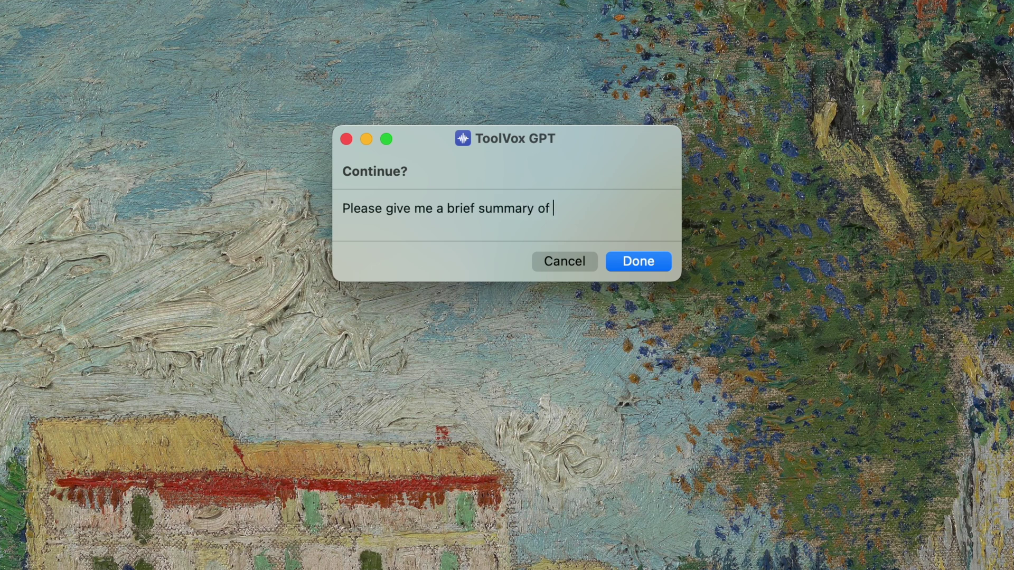
pyautogui.write('the following UR')
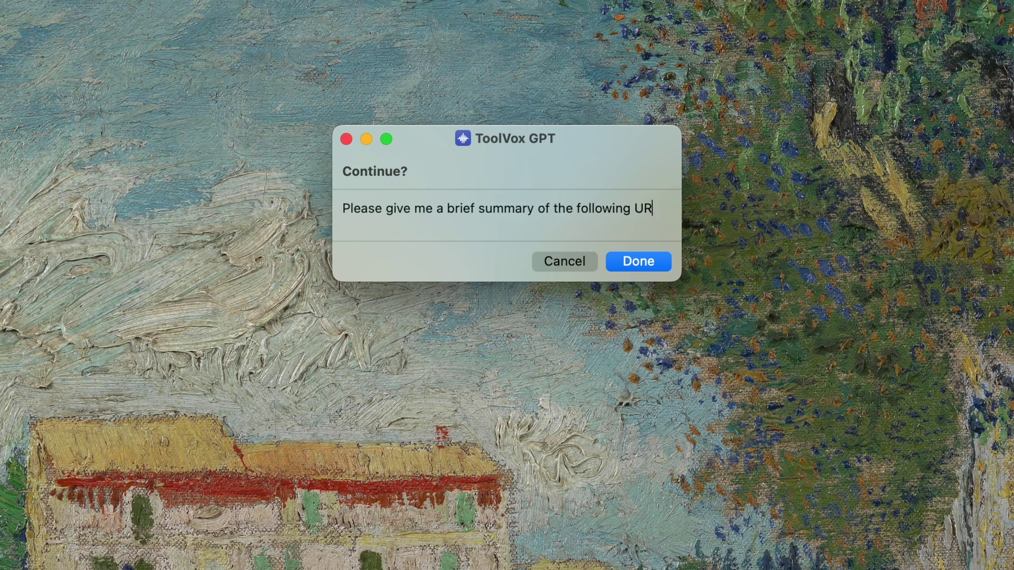
pyautogui.write('L. Use the we')
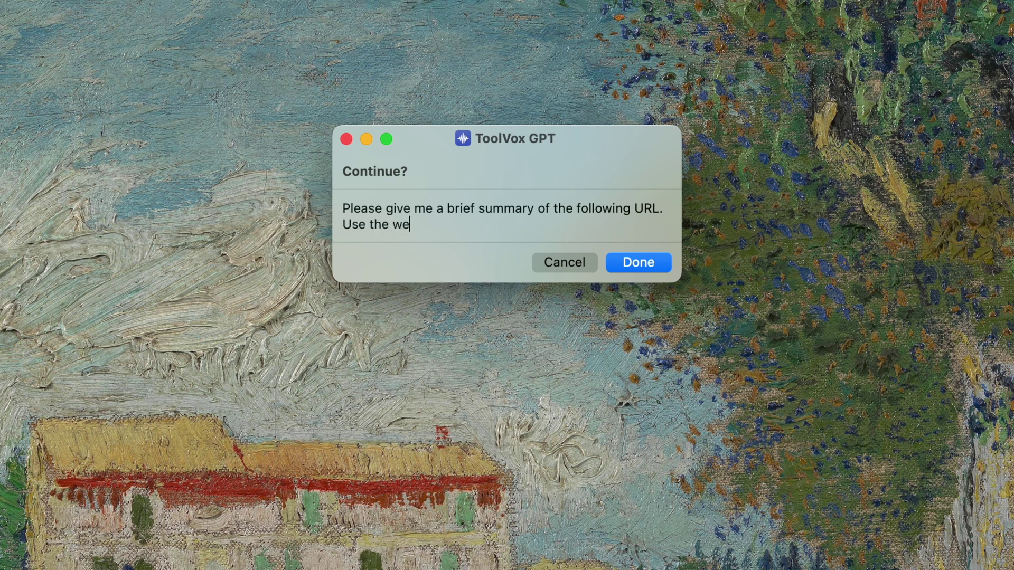
pyautogui.write('b command for ')
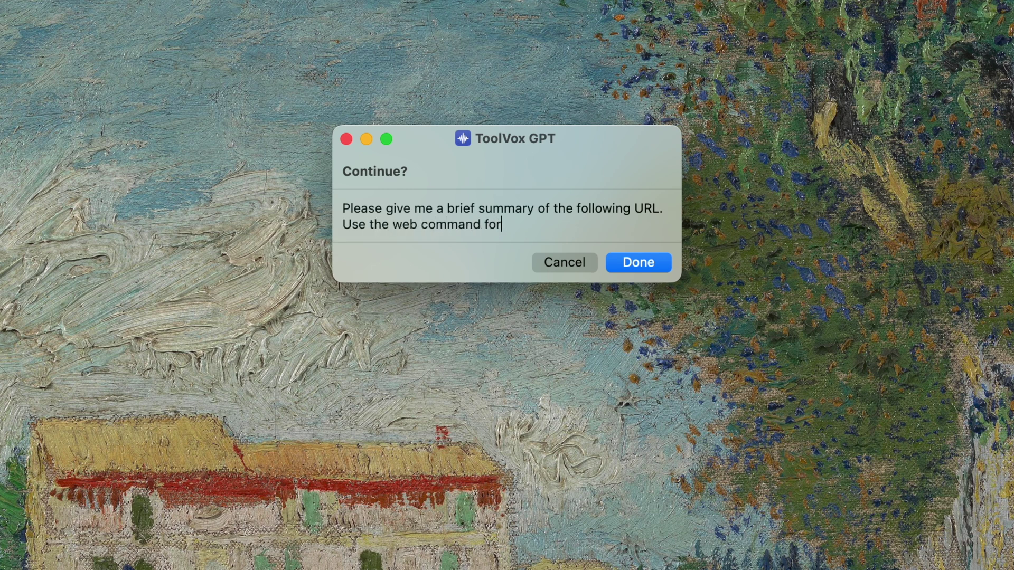
pyautogui.write('this.')
pyautogui.press('BackSpace')
pyautogui.press('BackSpace')
pyautogui.write(':')
pyautogui.write('https://allenpike.com/2023/do-something-so-we-can-change-it')
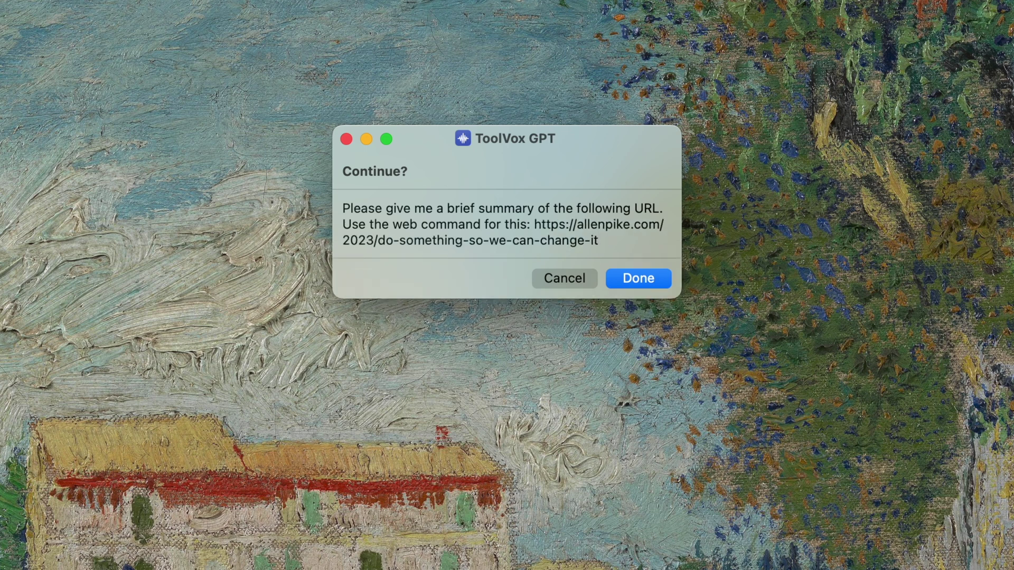
pyautogui.click(639, 279)
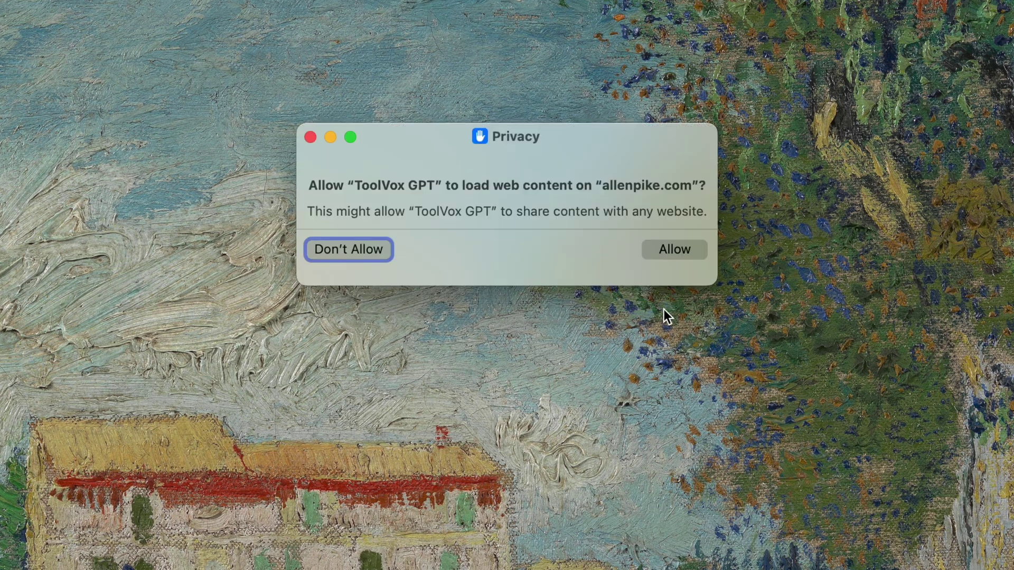
# - Allow ToolVox GPT to load allenpike.com and read through the two-way doors summary
pyautogui.click(674, 250)
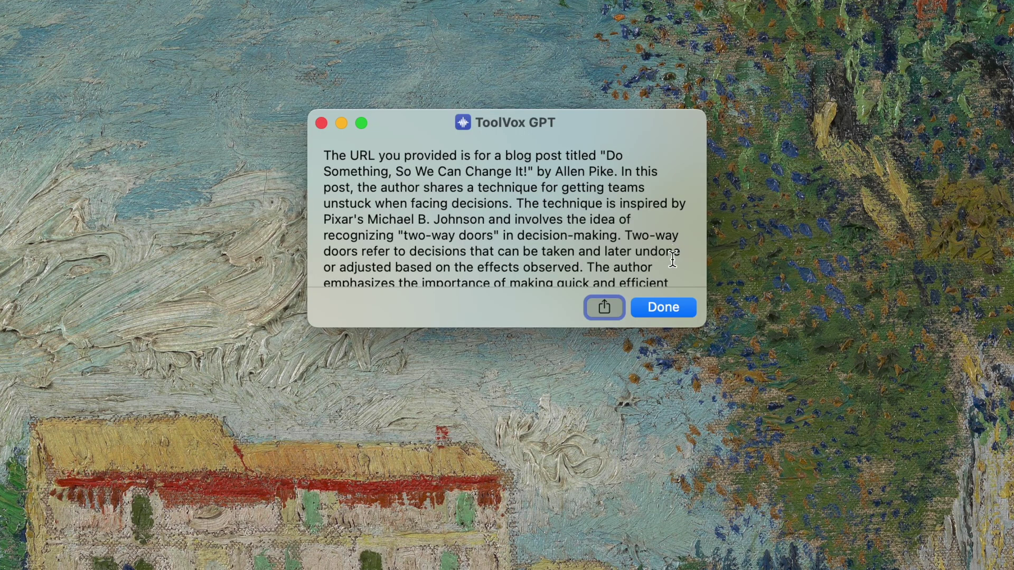
pyautogui.scroll(-2, 671, 258)
pyautogui.scroll(-7, 671, 258)
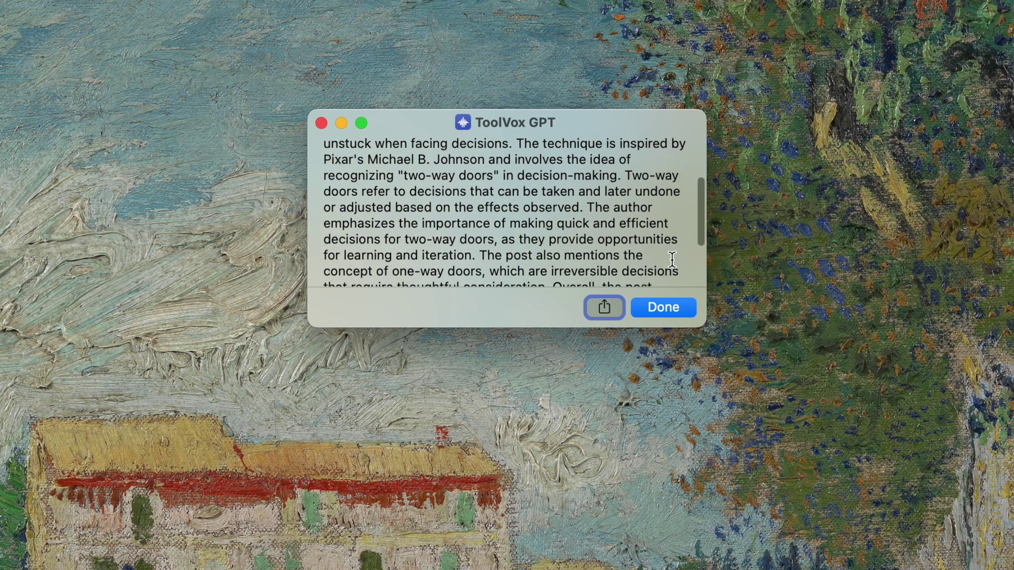
pyautogui.scroll(3, 671, 258)
pyautogui.scroll(1, 671, 258)
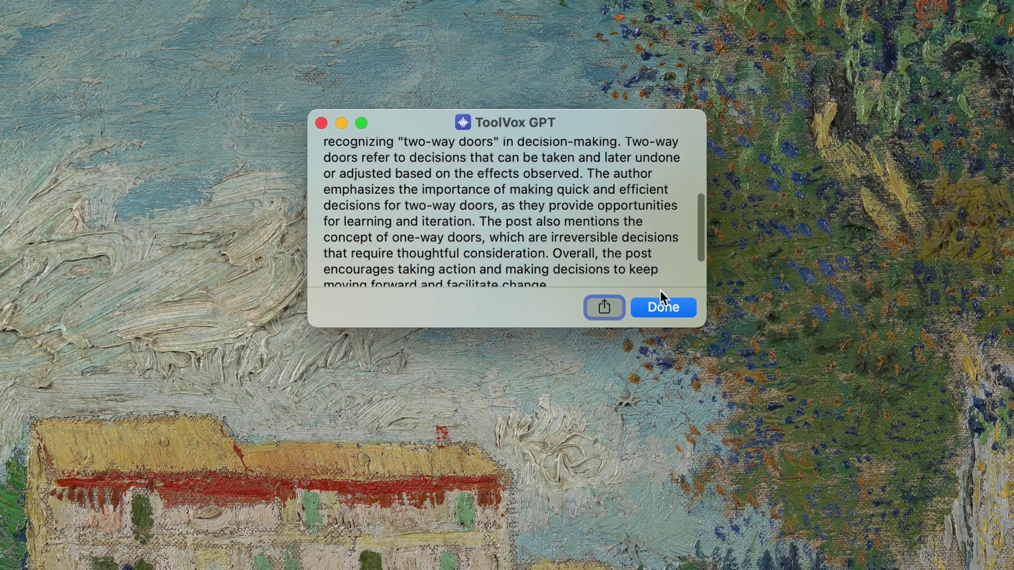
pyautogui.scroll(-1, 656, 270)
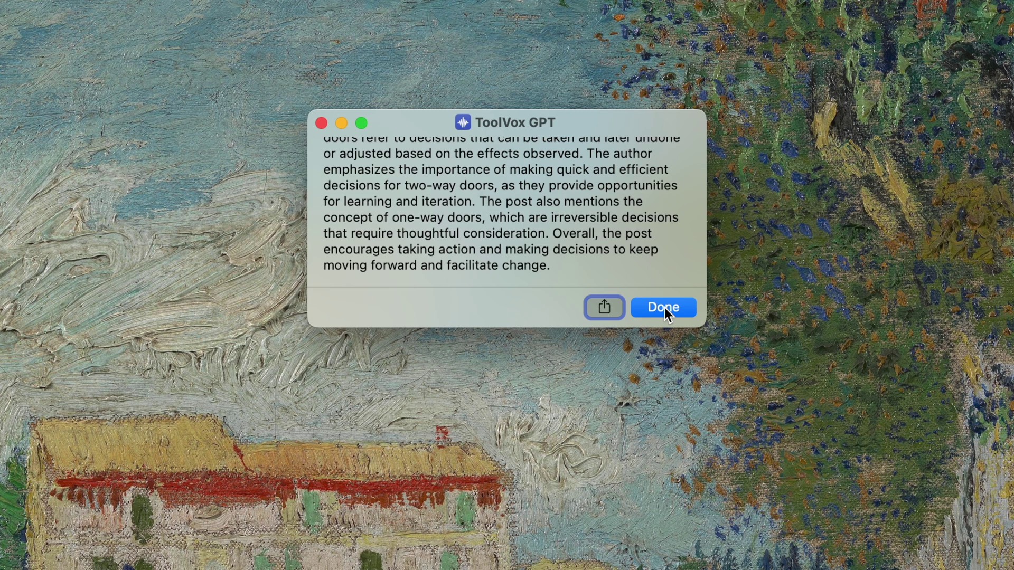
pyautogui.click(664, 308)
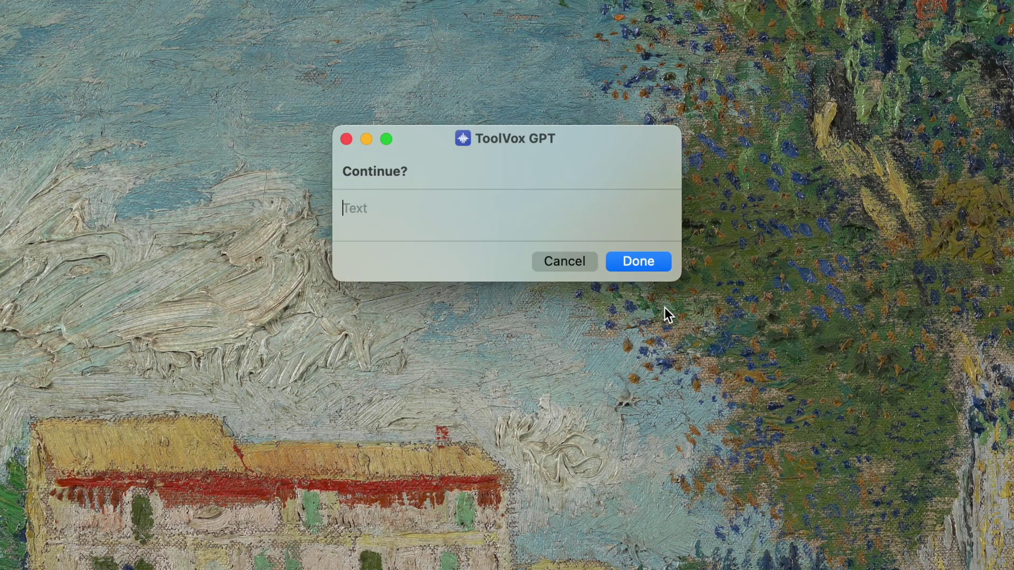
# - Save the conversation, reply 'Awesome, Thanks!', then finish the chat to open the saved note
pyautogui.click(648, 264)
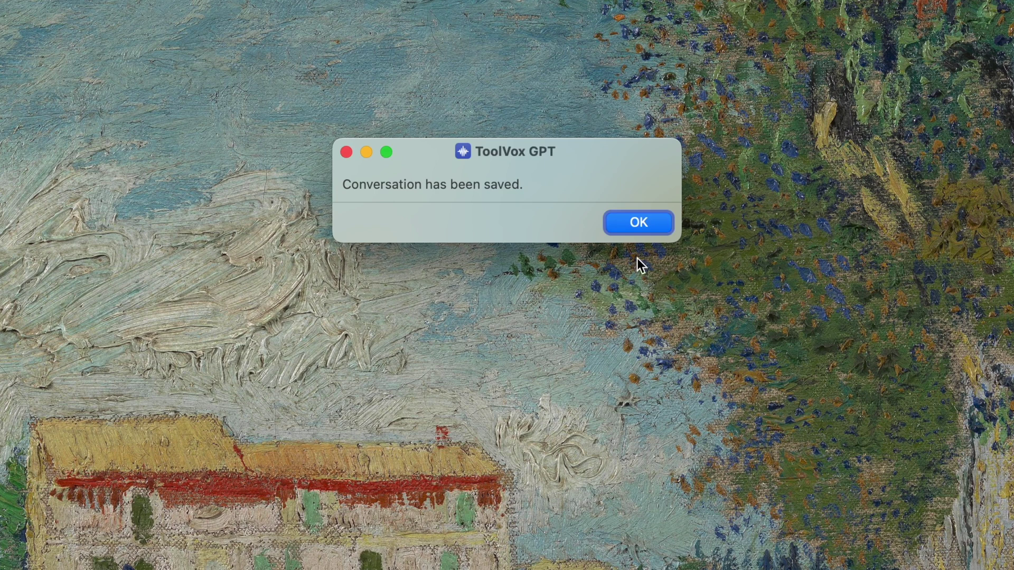
pyautogui.click(637, 222)
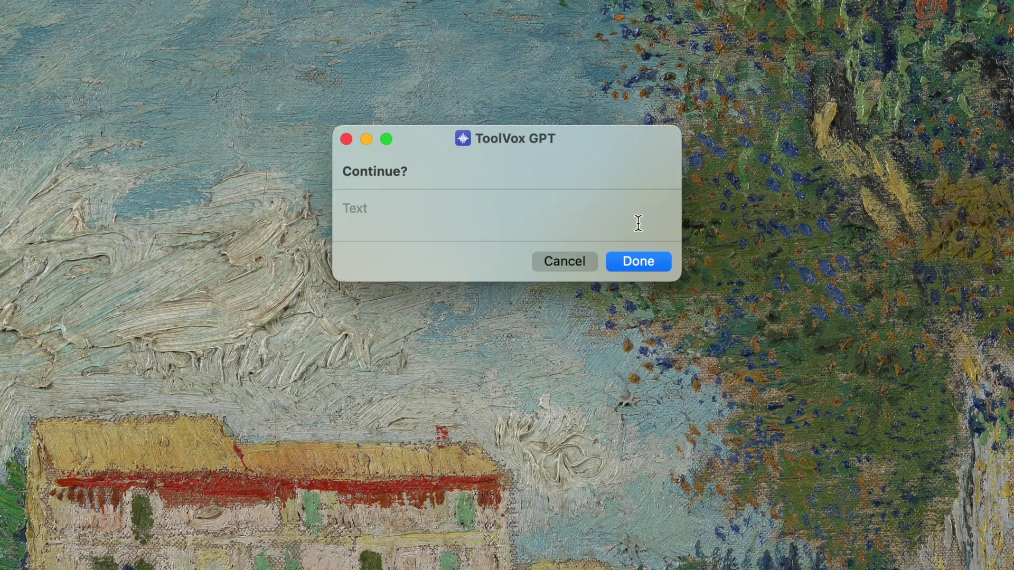
pyautogui.write('Awesome, Thanks!')
pyautogui.click(653, 261)
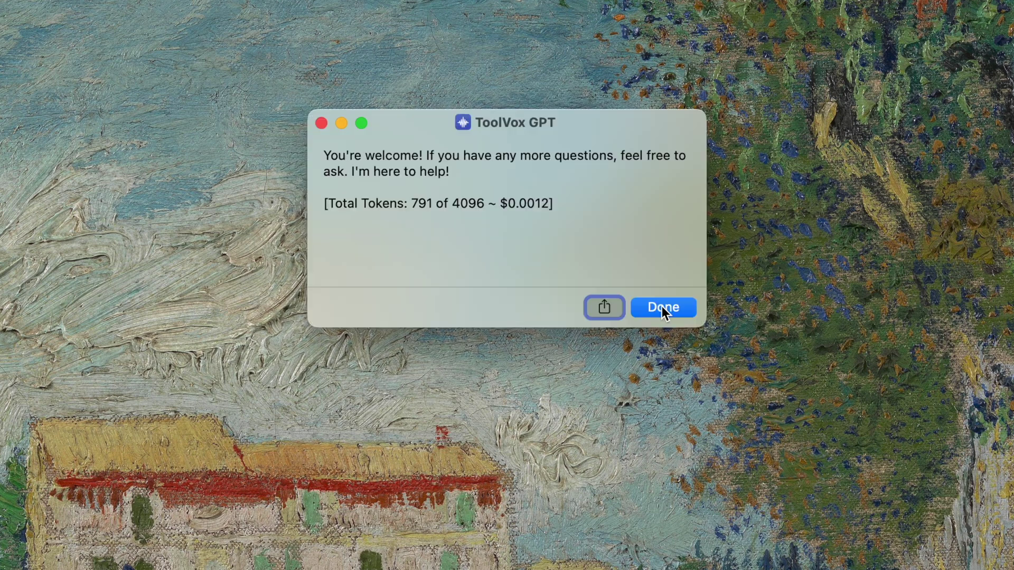
pyautogui.click(661, 306)
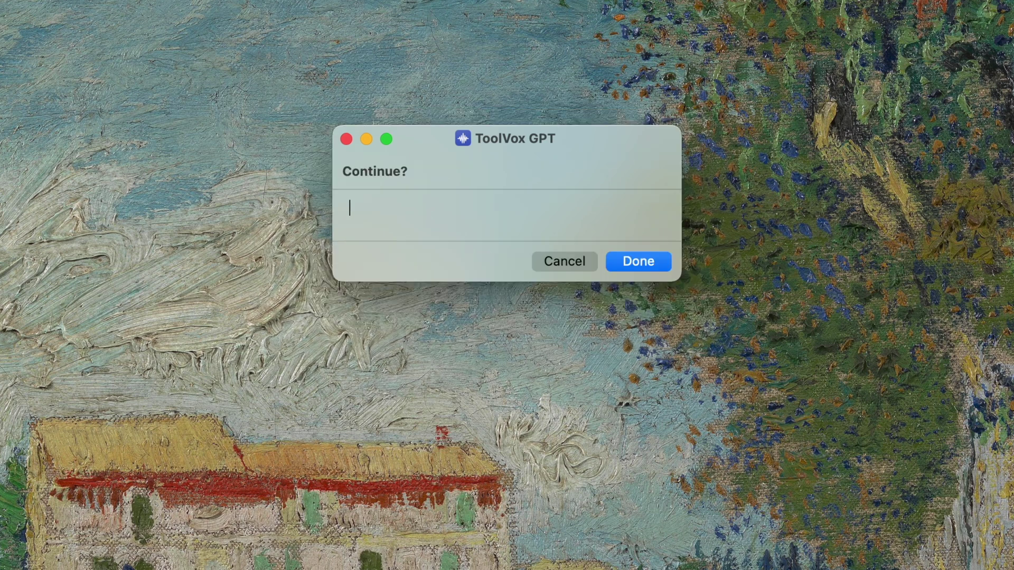
pyautogui.click(659, 267)
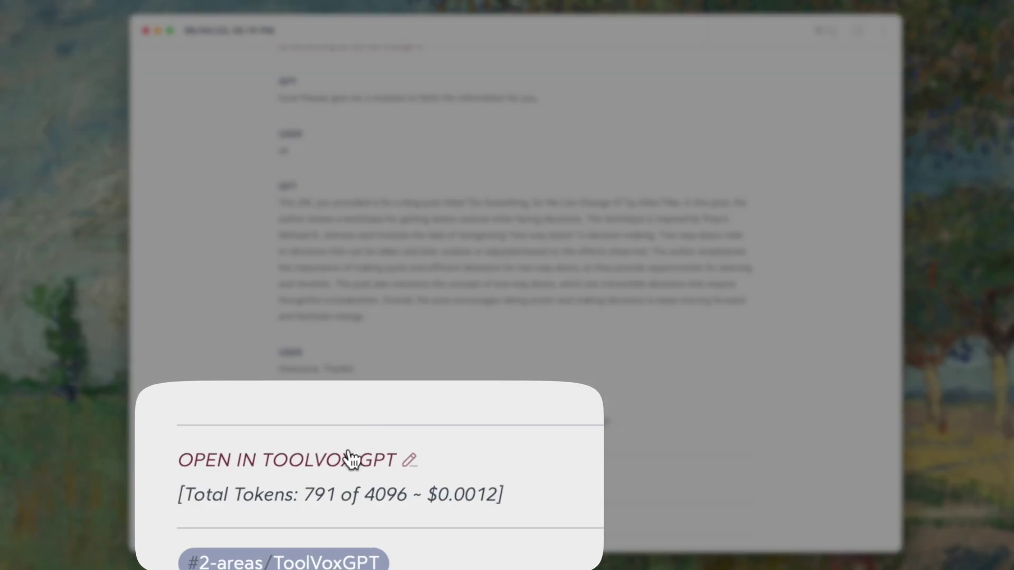
# - Follow the note's 'OPEN IN TOOLVOX GPT' link to bring up the action list
pyautogui.click(348, 460)
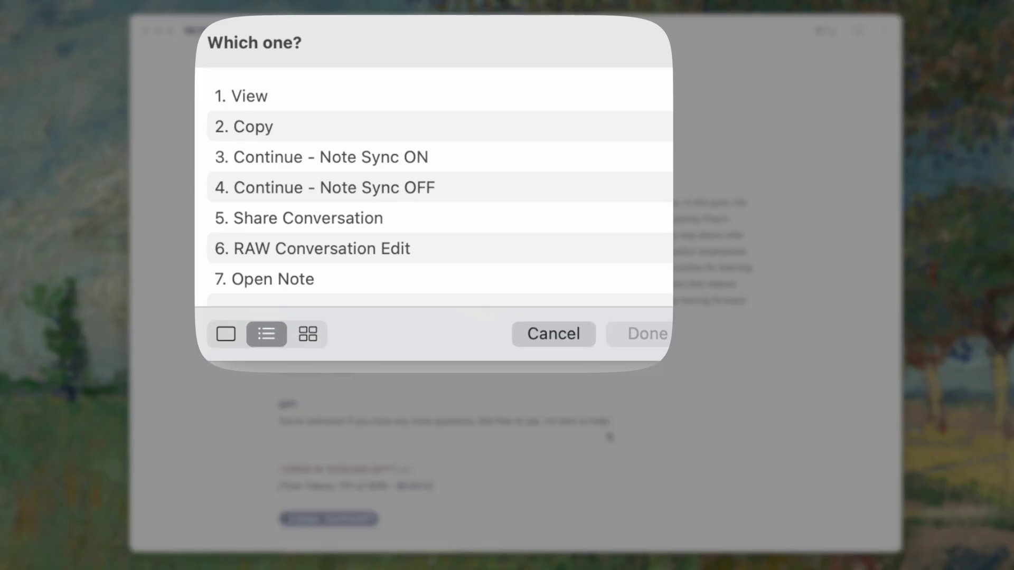
# - Continue with Note Sync ON and request a healthy meal table for the seven days of the week
pyautogui.click(481, 160)
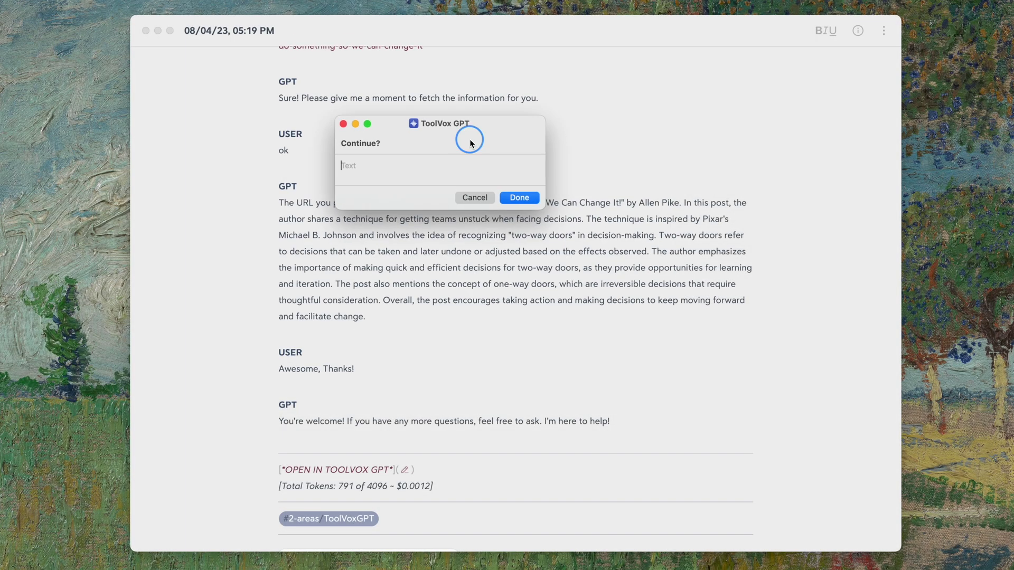
pyautogui.write('Make me a table with healthy meal options for the seven days of the week.')
pyautogui.click(755, 199)
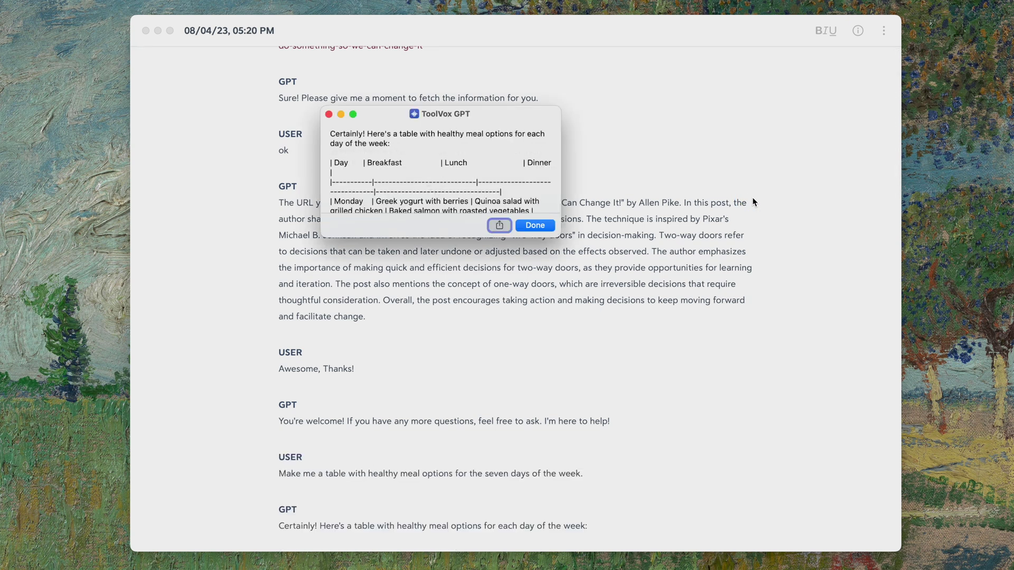
pyautogui.scroll(-5, 683, 270)
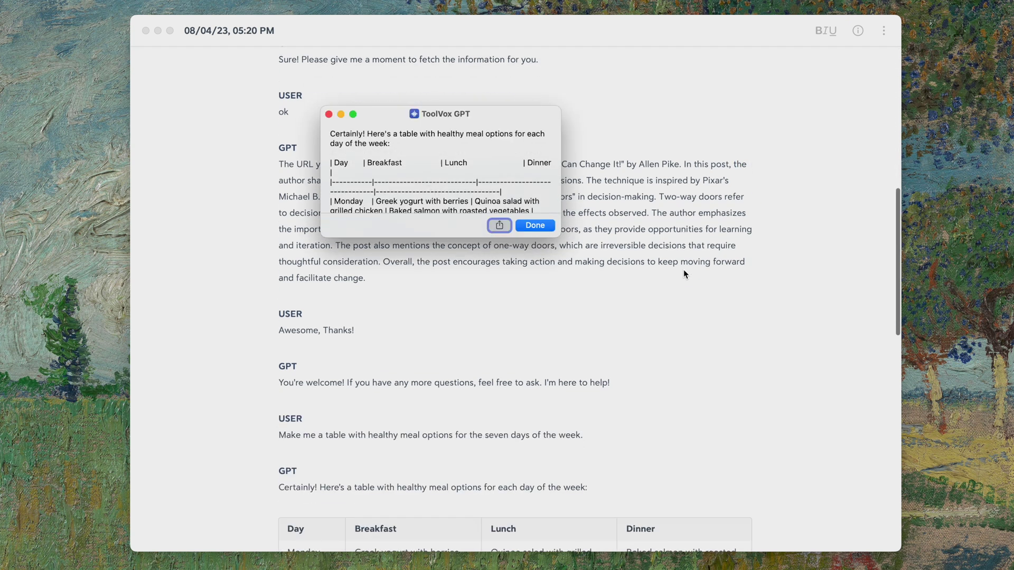
pyautogui.scroll(-2, 683, 274)
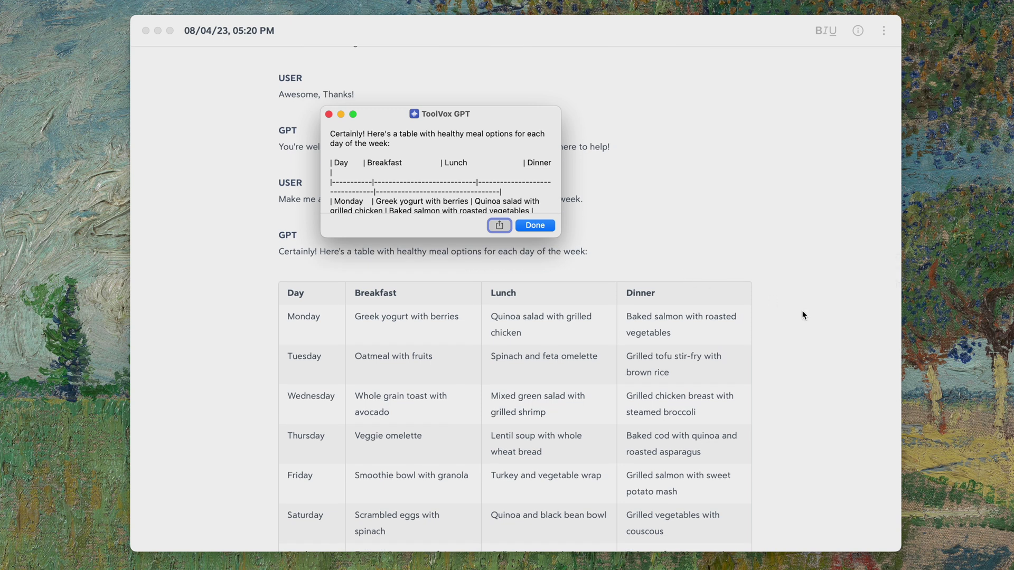
pyautogui.scroll(-5, 803, 315)
pyautogui.press('Return')
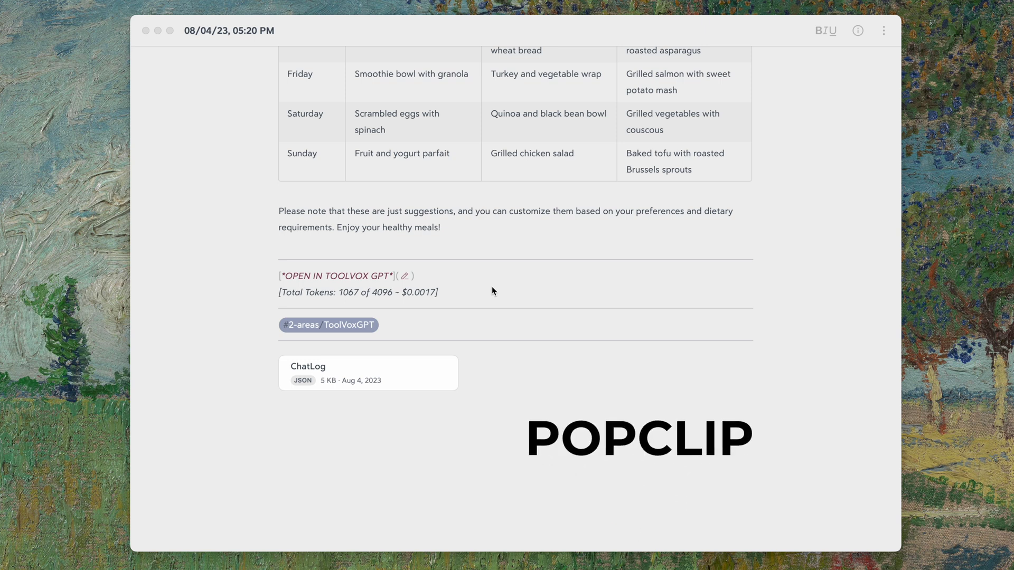
pyautogui.moveTo(464, 229); pyautogui.dragTo(279, 214)
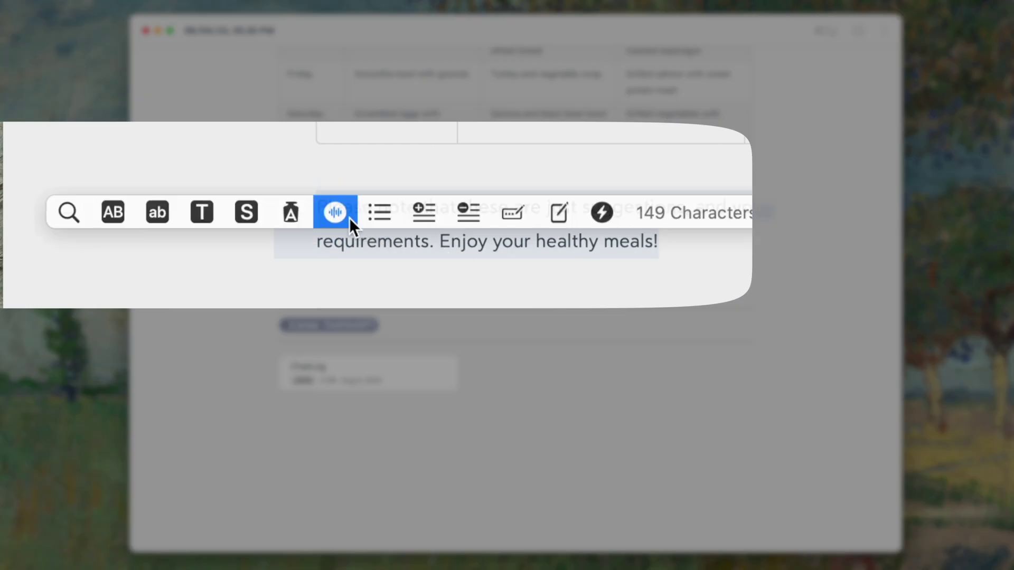
pyautogui.click(343, 216)
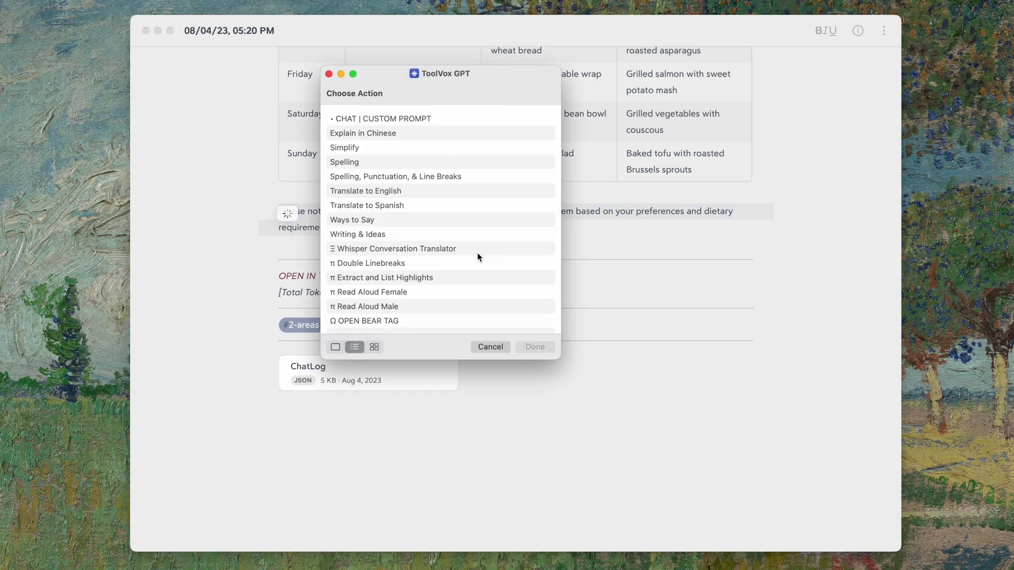
pyautogui.click(425, 206)
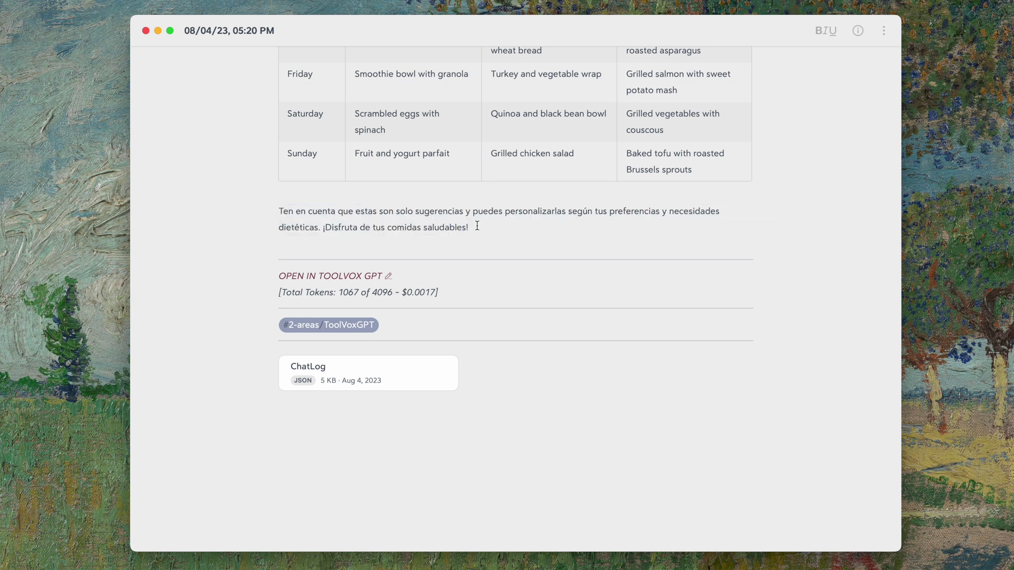
pyautogui.press('super+z')
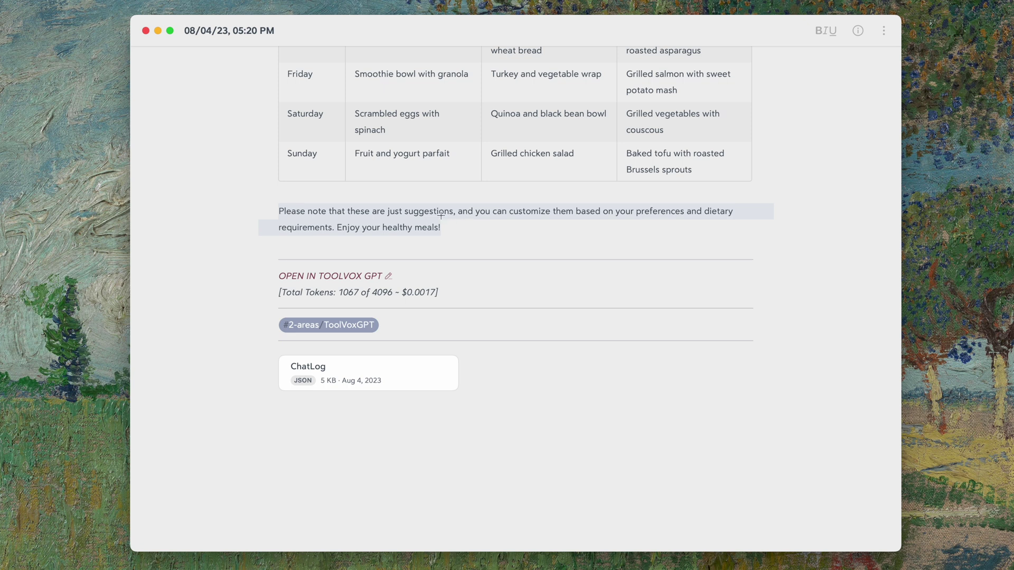
pyautogui.press('shift')
# - Run CHAT | CUSTOM PROMPT with 'can you make me a poem with the following:' and reposition the result
pyautogui.doubleClick(418, 118)
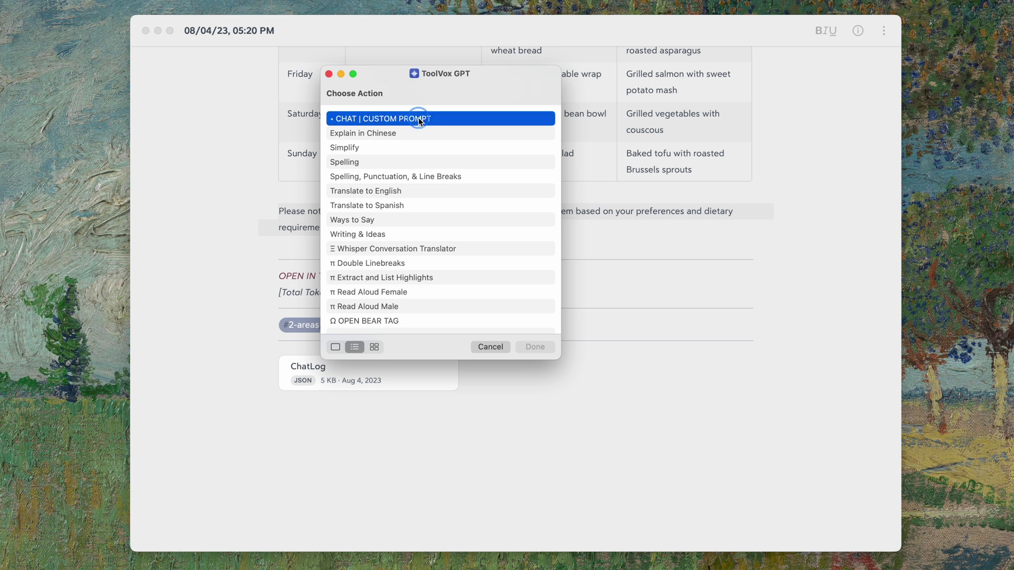
pyautogui.write('can you make me a poem with the following:')
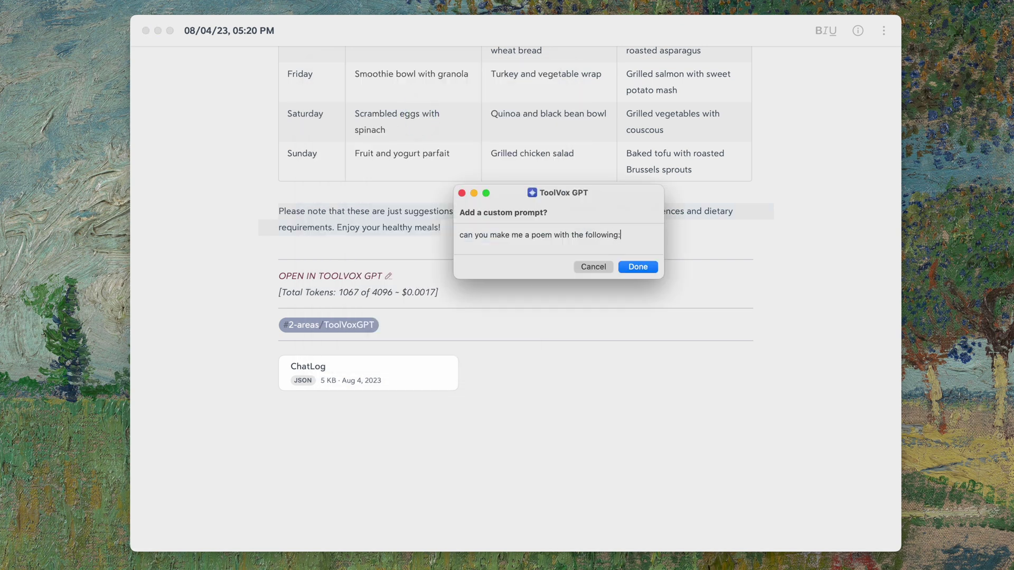
pyautogui.click(637, 268)
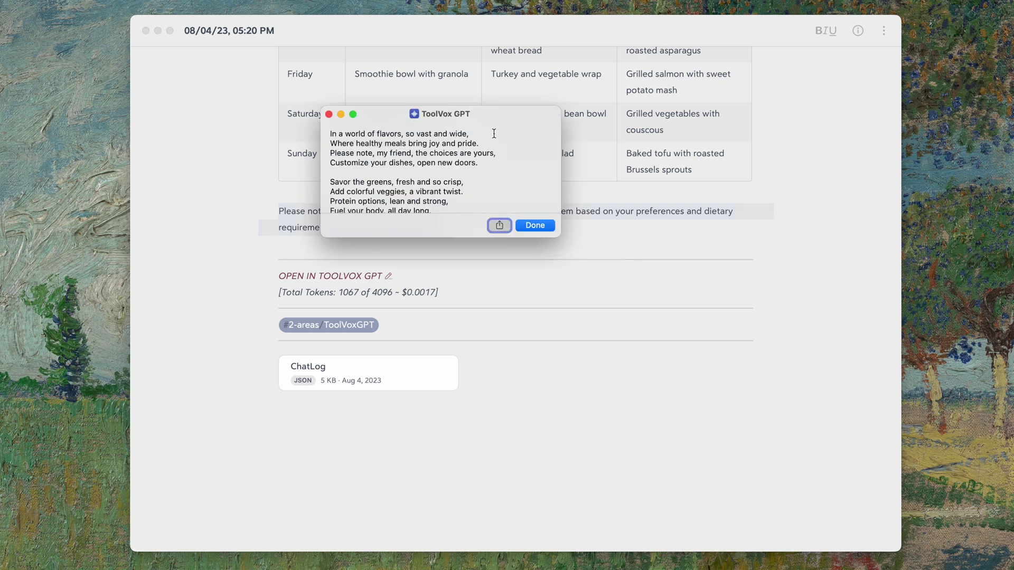
pyautogui.moveTo(485, 119); pyautogui.dragTo(549, 138)
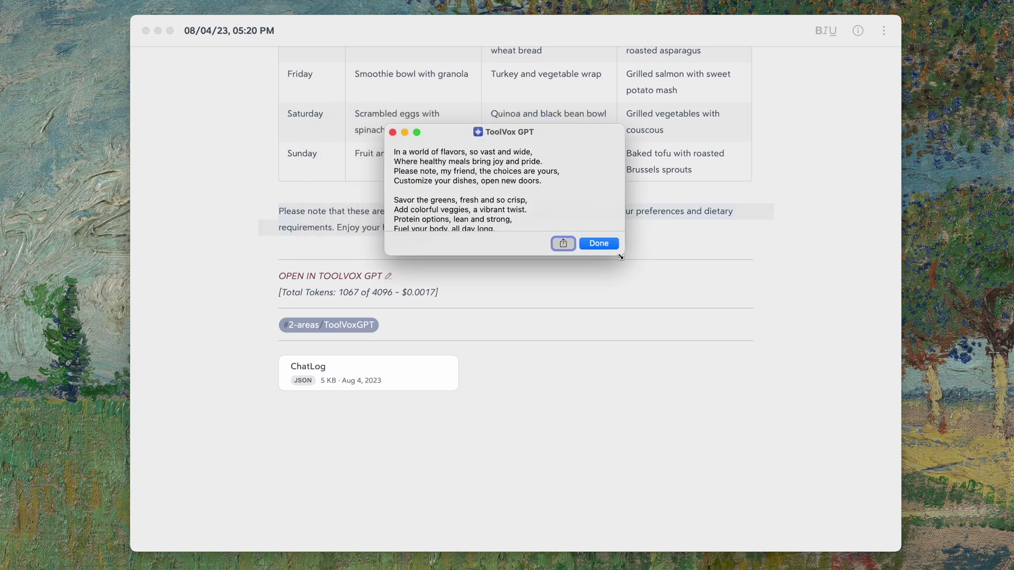
pyautogui.moveTo(623, 254); pyautogui.dragTo(642, 327)
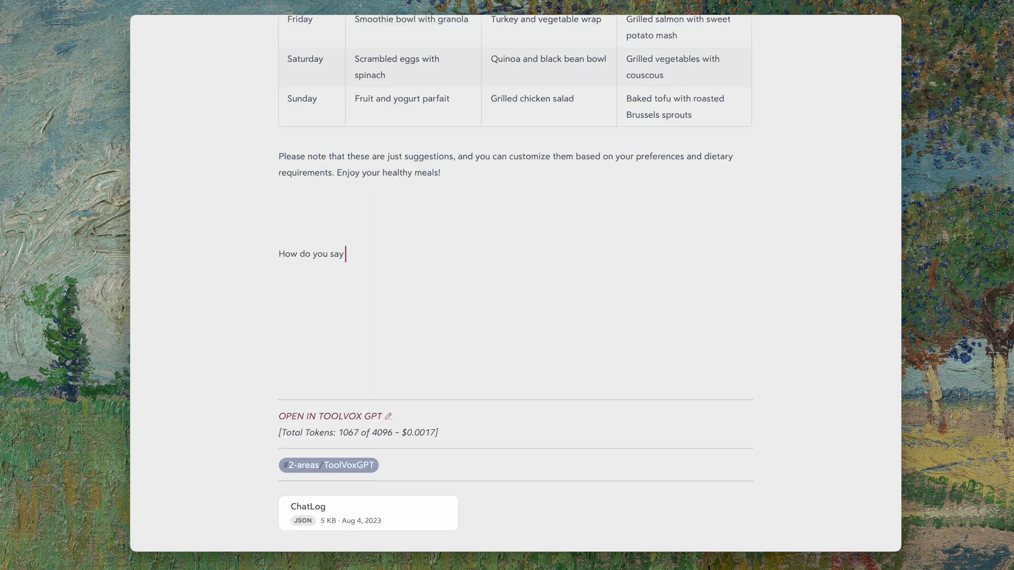
# - Finish the question 'How do you say hello in French.' and get ToolVox GPT's answer inline
pyautogui.write('hello in French.')
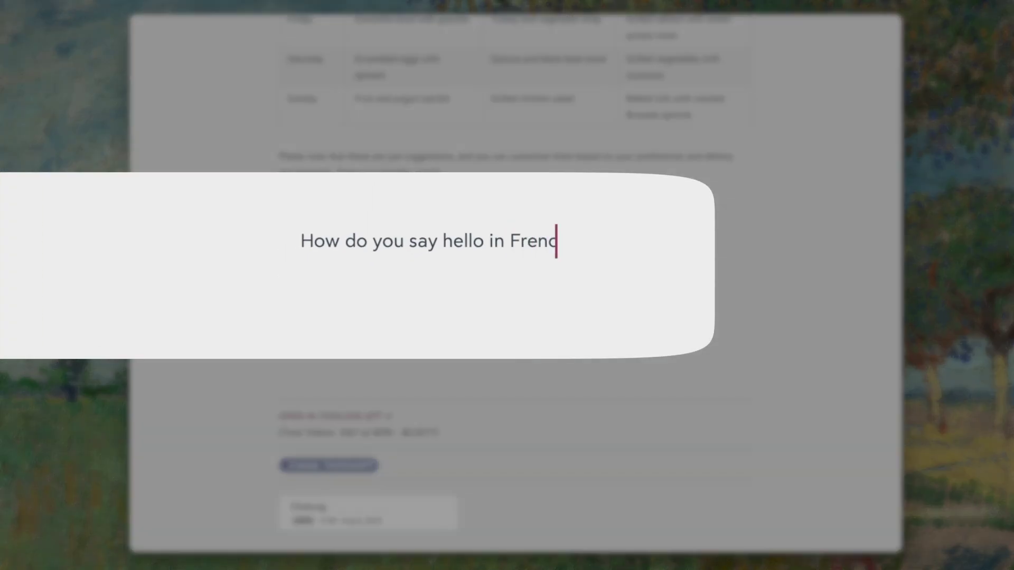
pyautogui.moveTo(531, 241); pyautogui.dragTo(310, 243)
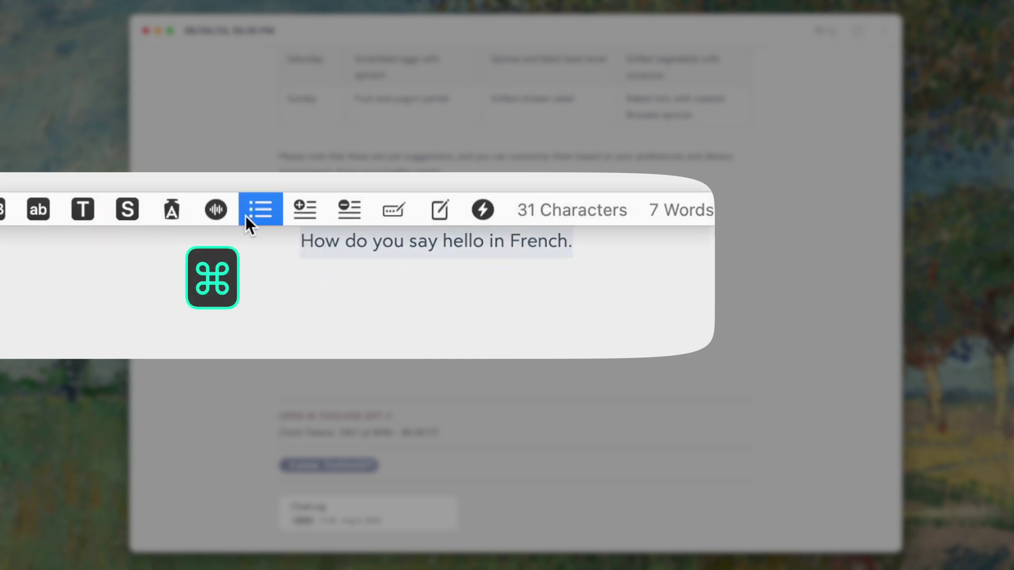
pyautogui.click(219, 208)
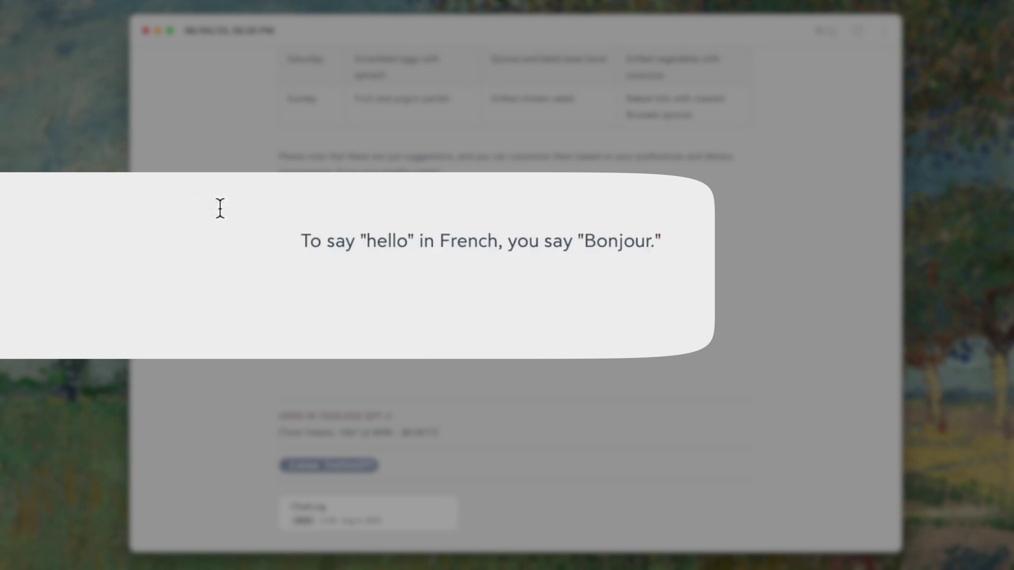
# - Ask the question again in chat mode, keeping question and answer, then select both lines
pyautogui.moveTo(692, 236); pyautogui.dragTo(305, 235)
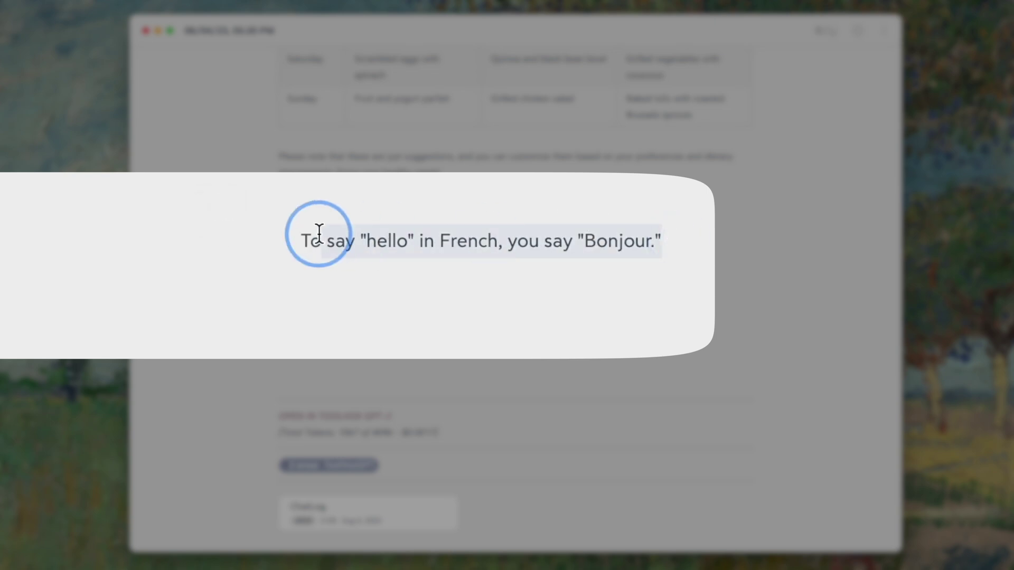
pyautogui.press('BackSpace')
pyautogui.press('super+z')
pyautogui.press('alt+super')
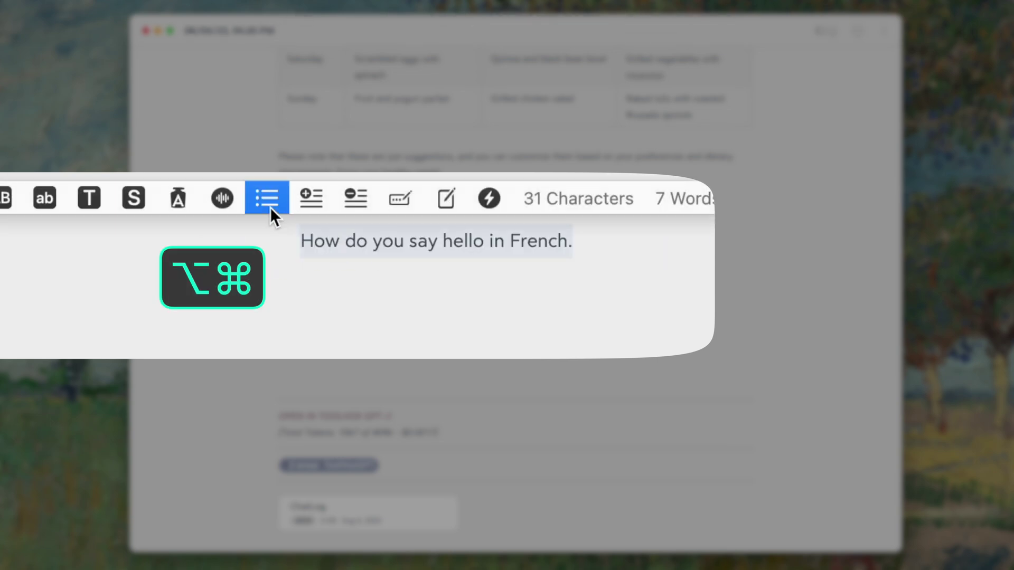
pyautogui.click(227, 200)
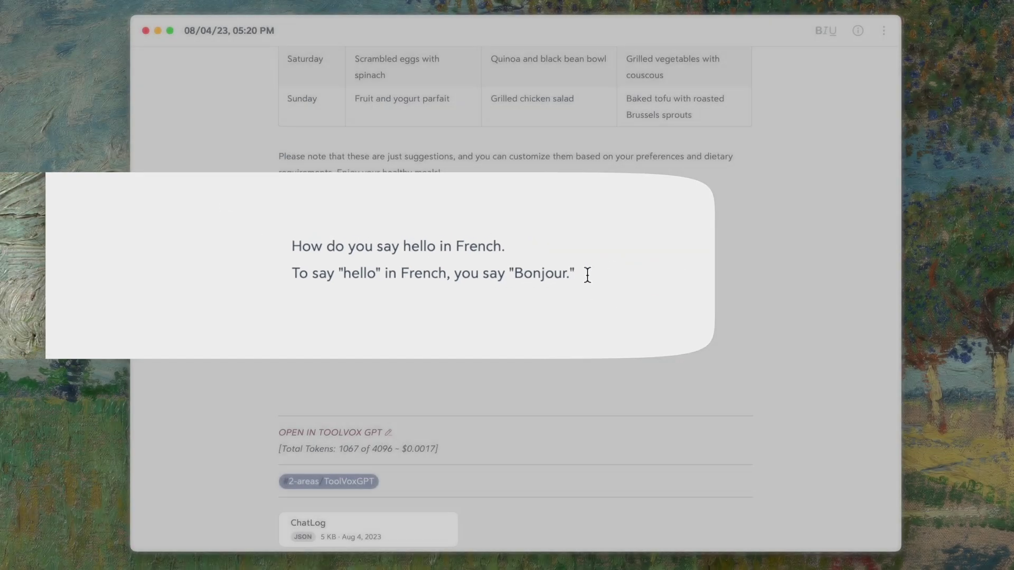
pyautogui.moveTo(587, 275); pyautogui.dragTo(271, 255)
# - Clear the lines and run Alfred's 'tc How do you say hello in french' to paste the answer
pyautogui.press('BackSpace')
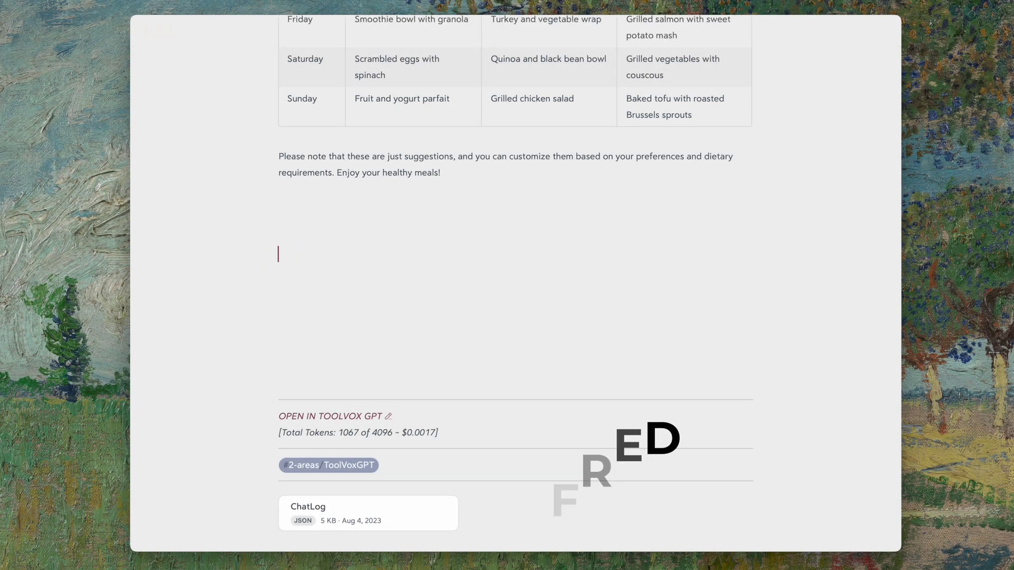
pyautogui.hotkey('alt', 'space')
pyautogui.write('tc How do you s')
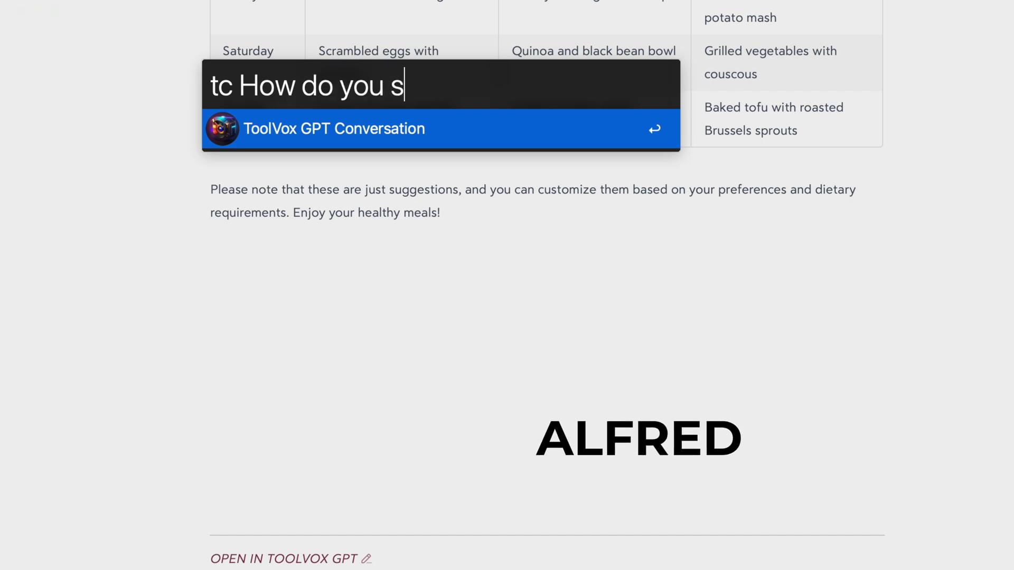
pyautogui.write('ay hello in fre')
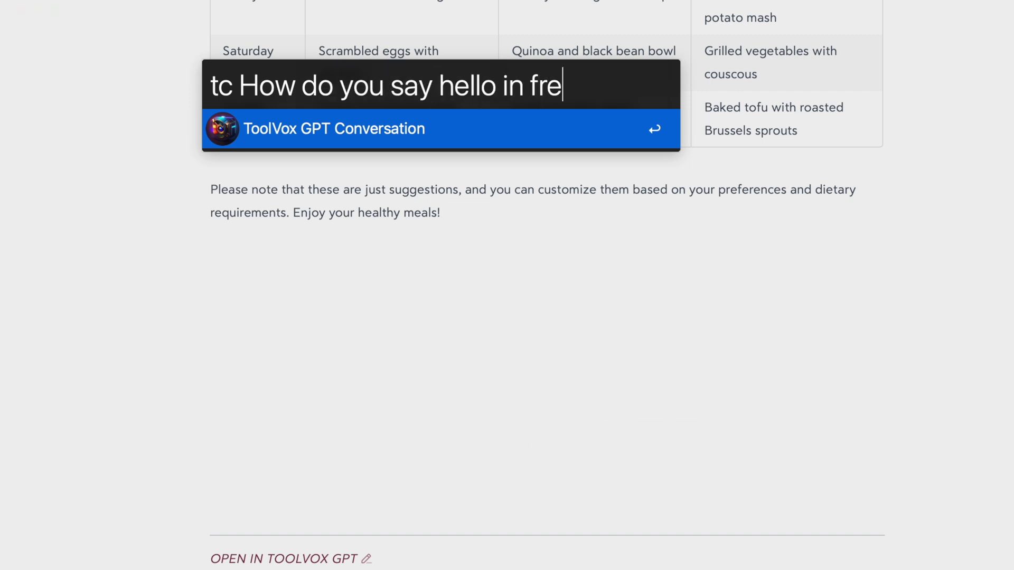
pyautogui.write('nch')
pyautogui.press('Return')
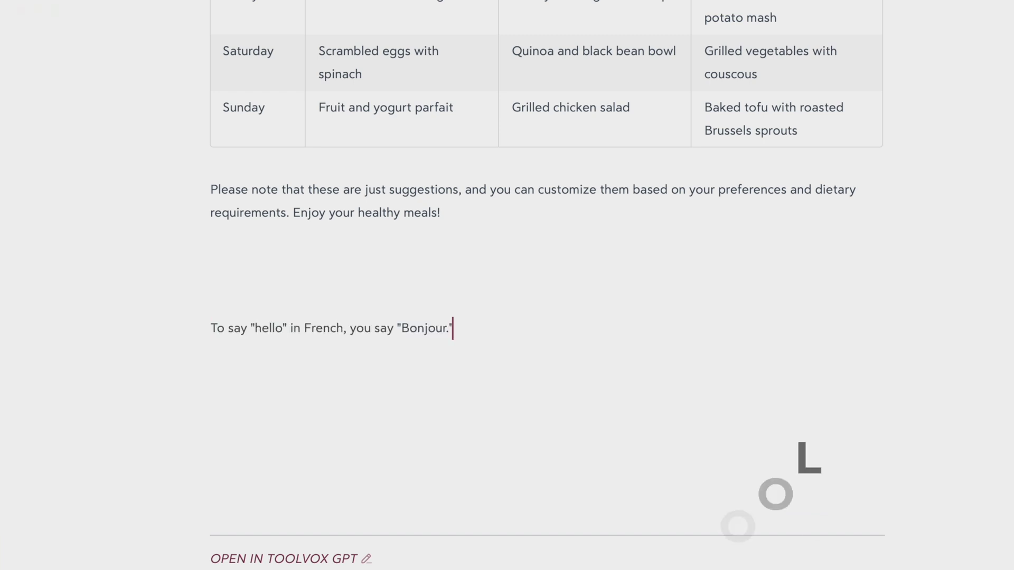
# - Replace the Bonjour line with the Instagram post prompt and send it via BetterTouchTool's Send Prompt & Replace
pyautogui.moveTo(476, 332); pyautogui.dragTo(169, 332)
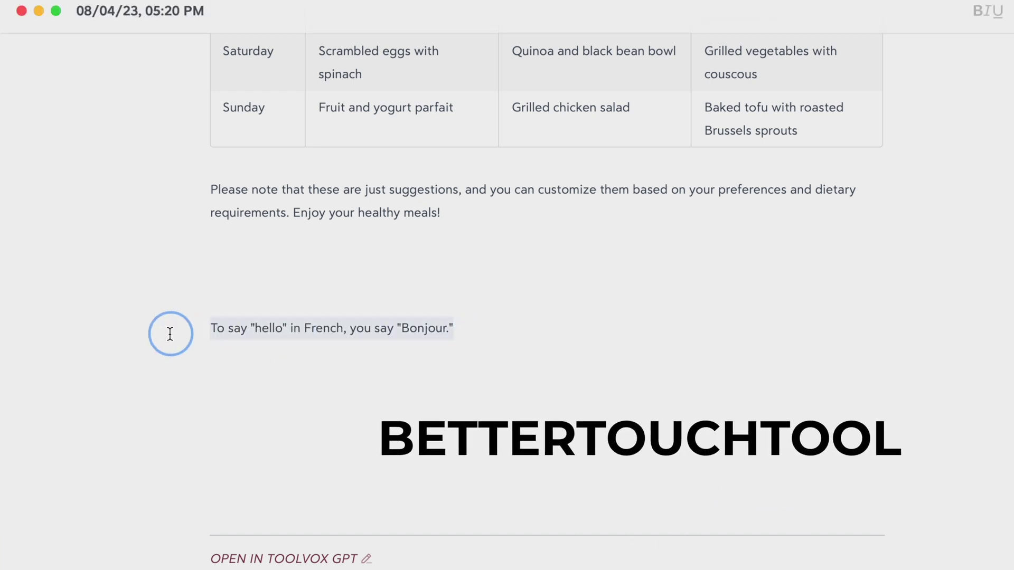
pyautogui.write('I need to write an Instagram post about ToolVox GPT, a Shortcut that interacts with Chat GPT. Give me a short caption.')
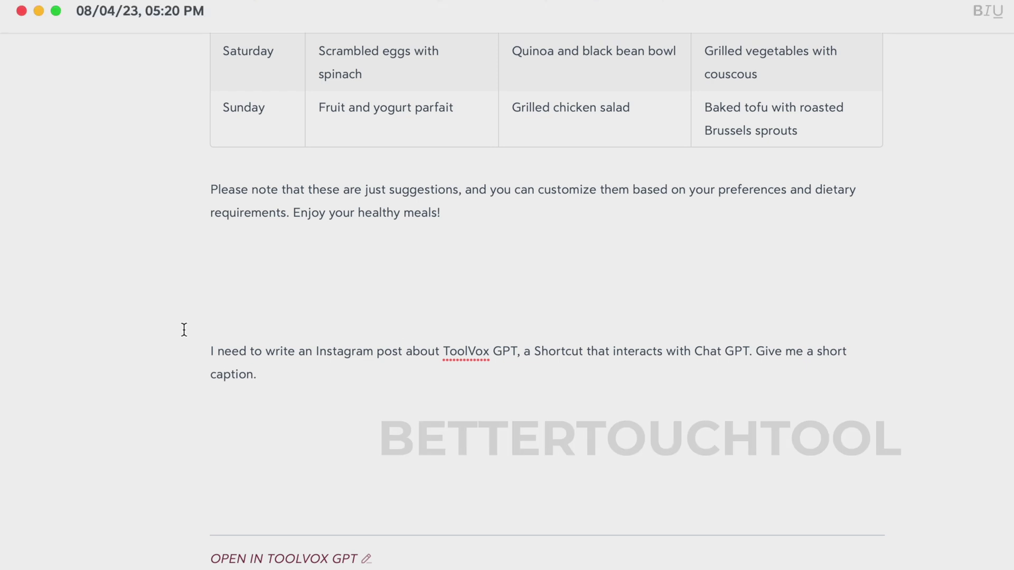
pyautogui.tripleClick(203, 351)
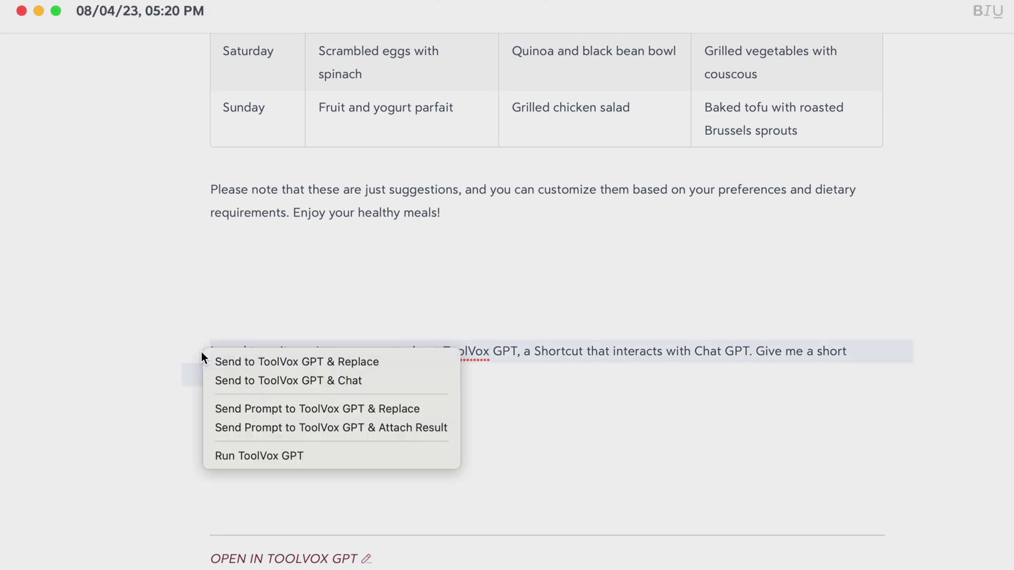
pyautogui.rightClick(201, 352)
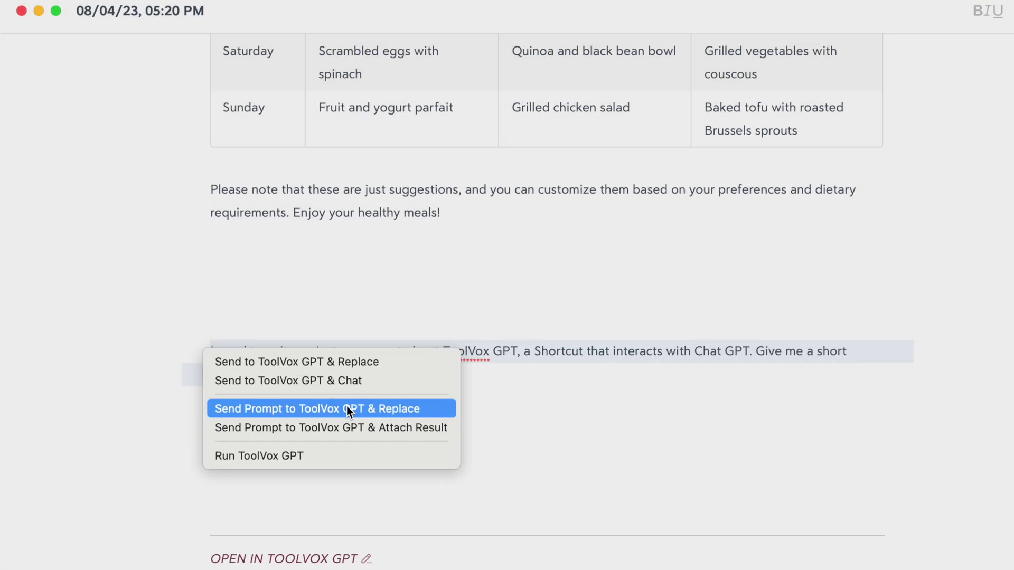
pyautogui.click(347, 406)
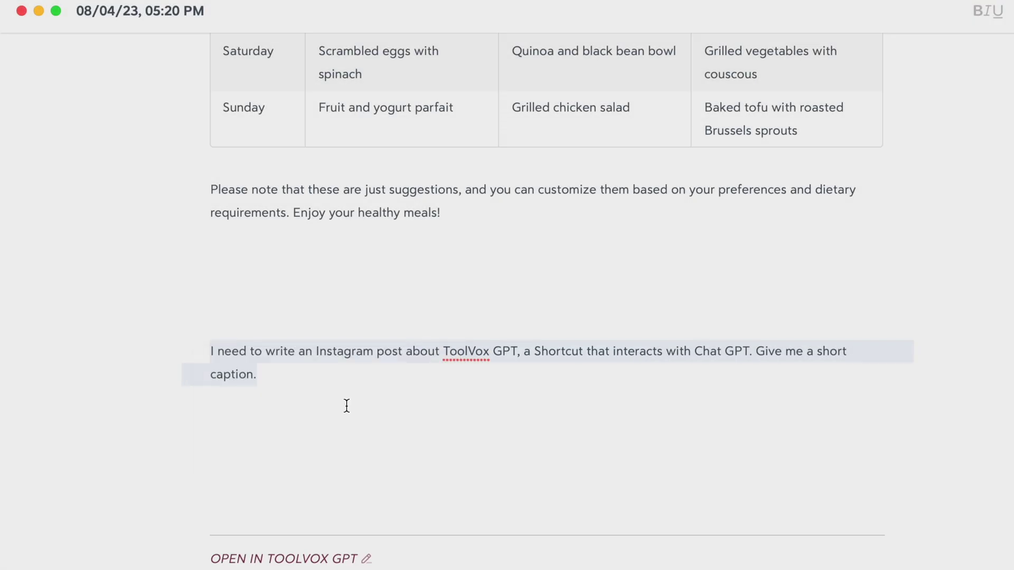